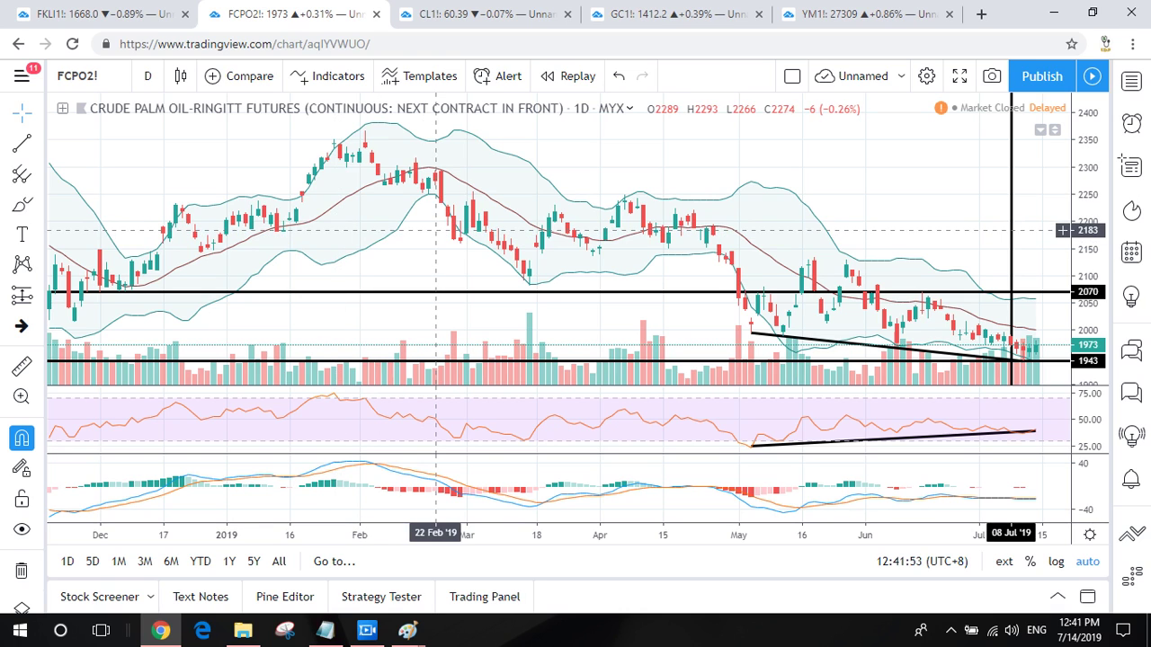
Zoom through the FCPO2! palm oil chart, close the OANDA ad, and switch to the CL1! chart.
scroll(542, 235, up, 3)
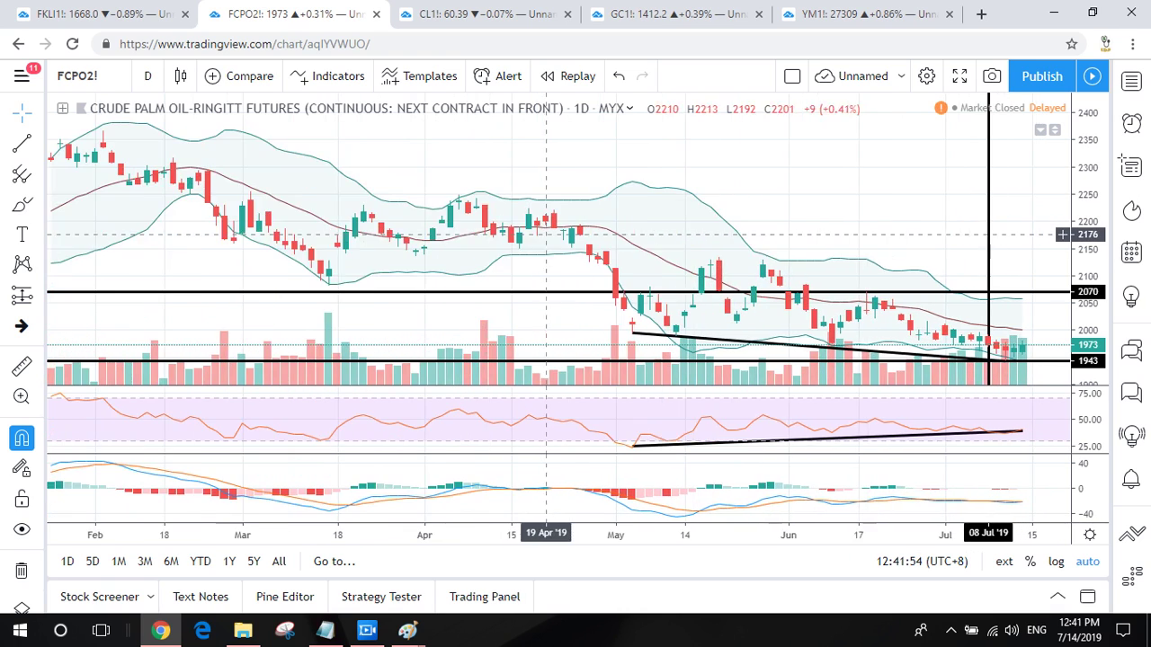
scroll(954, 323, up, 4)
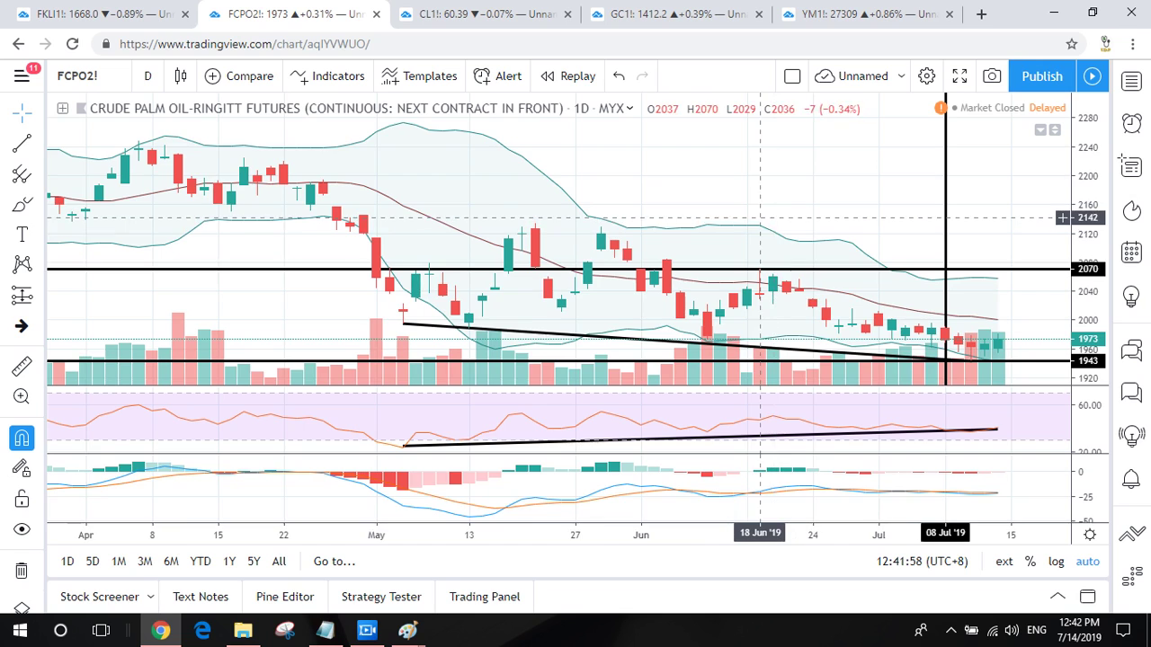
scroll(747, 245, down, 4)
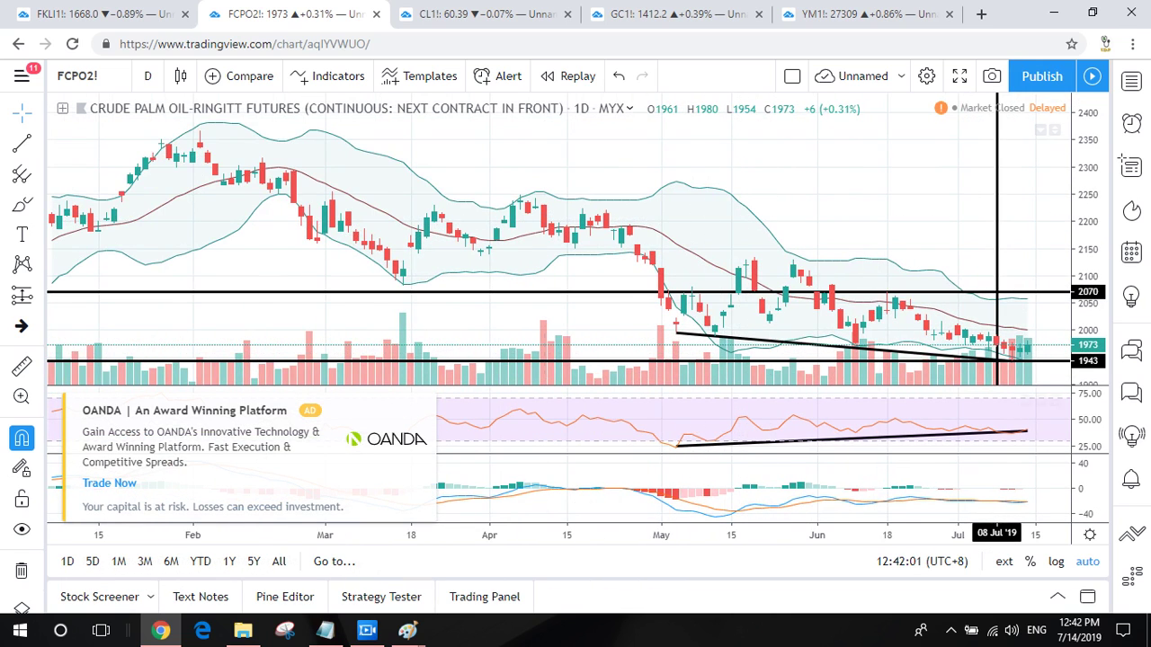
click(425, 405)
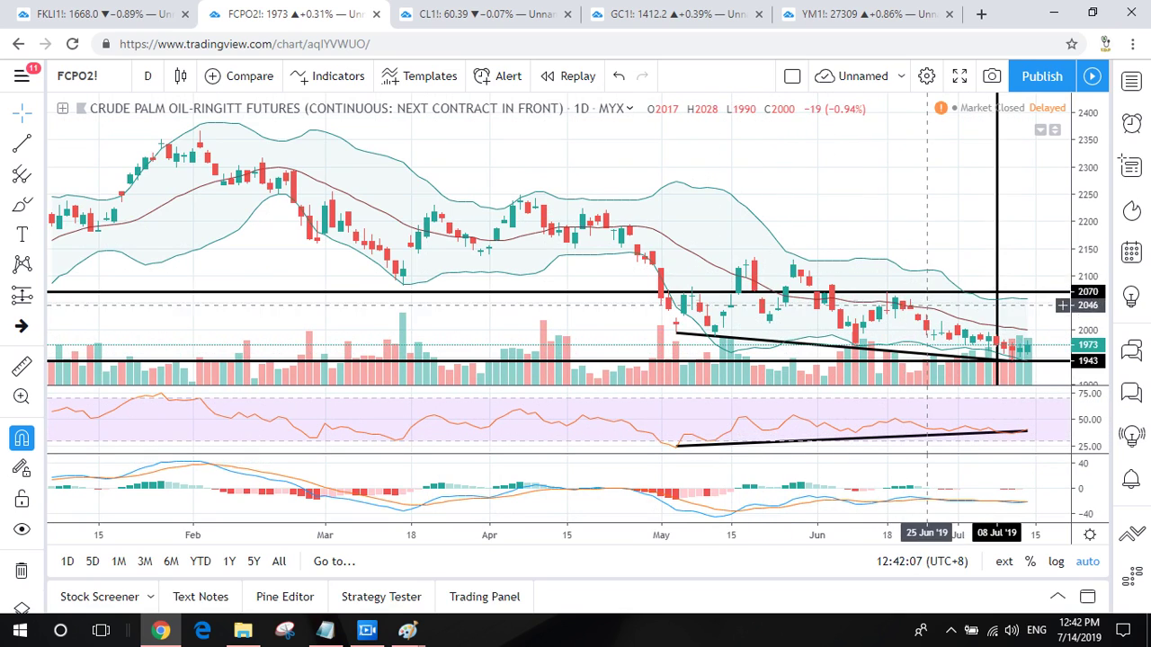
scroll(976, 333, up, 3)
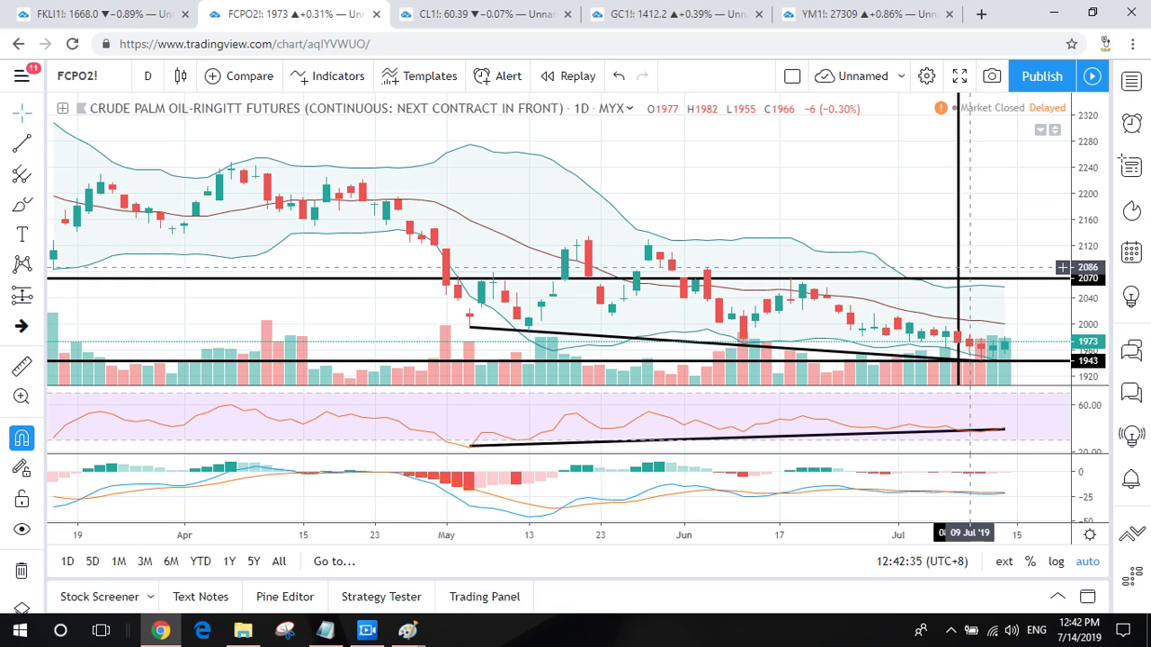
scroll(861, 243, down, 3)
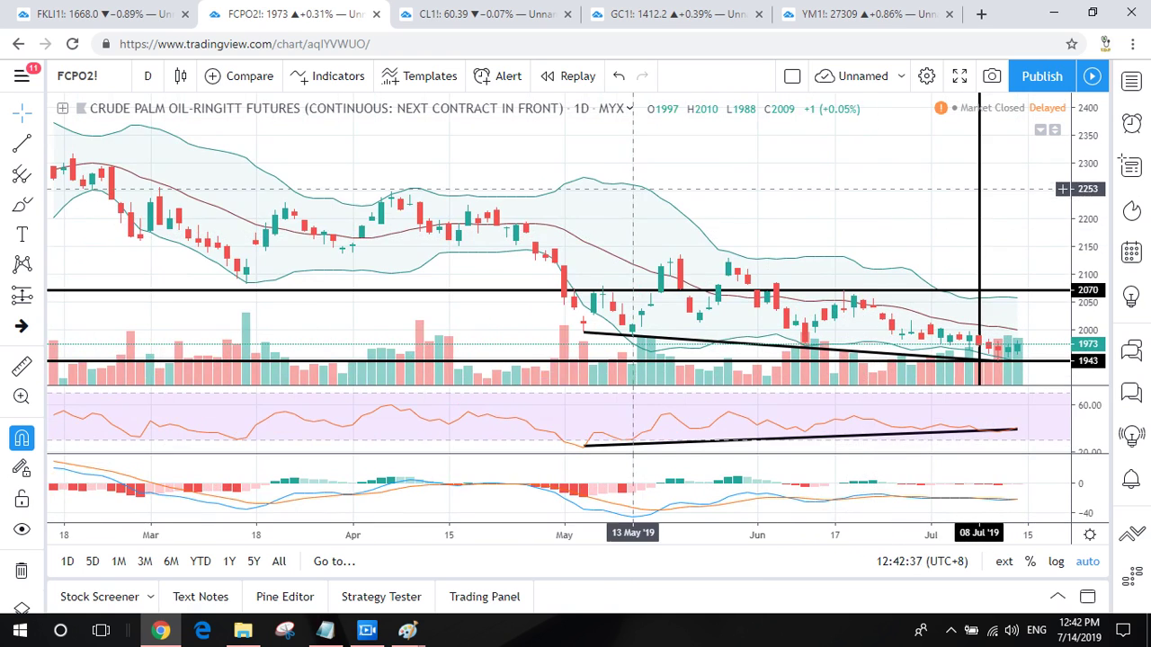
click(486, 13)
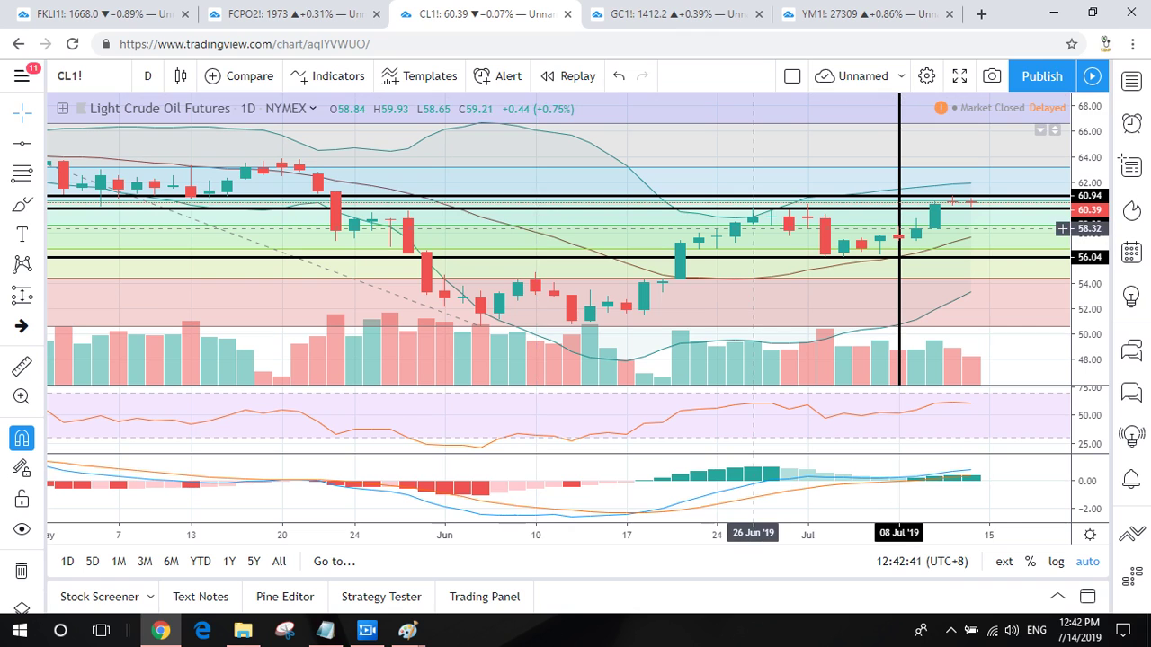
Zoom the CL1! crude oil chart and dismiss the ad and upgrade offer.
scroll(741, 236, down, 2)
scroll(741, 239, down, 4)
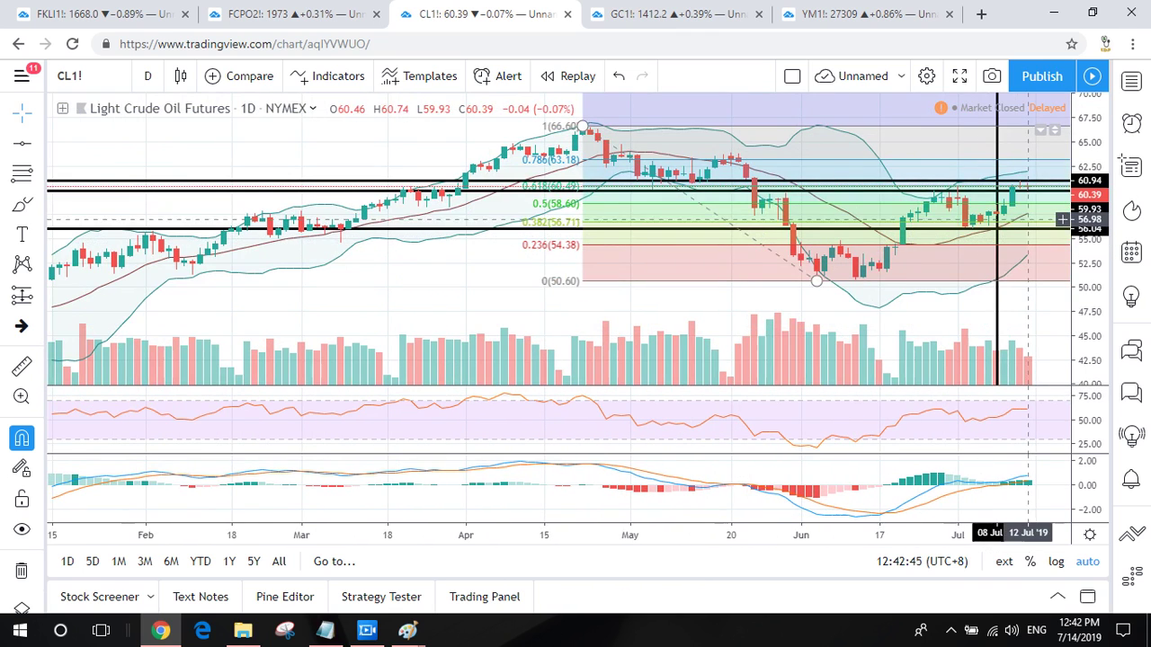
scroll(999, 231, up, 3)
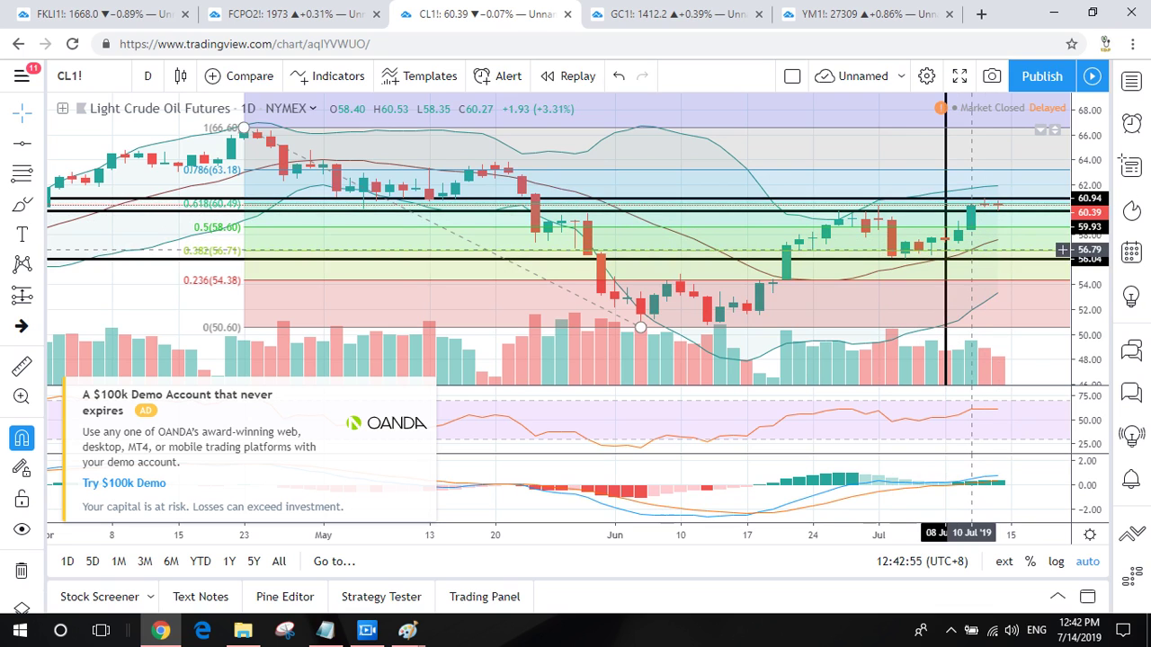
scroll(507, 234, down, 4)
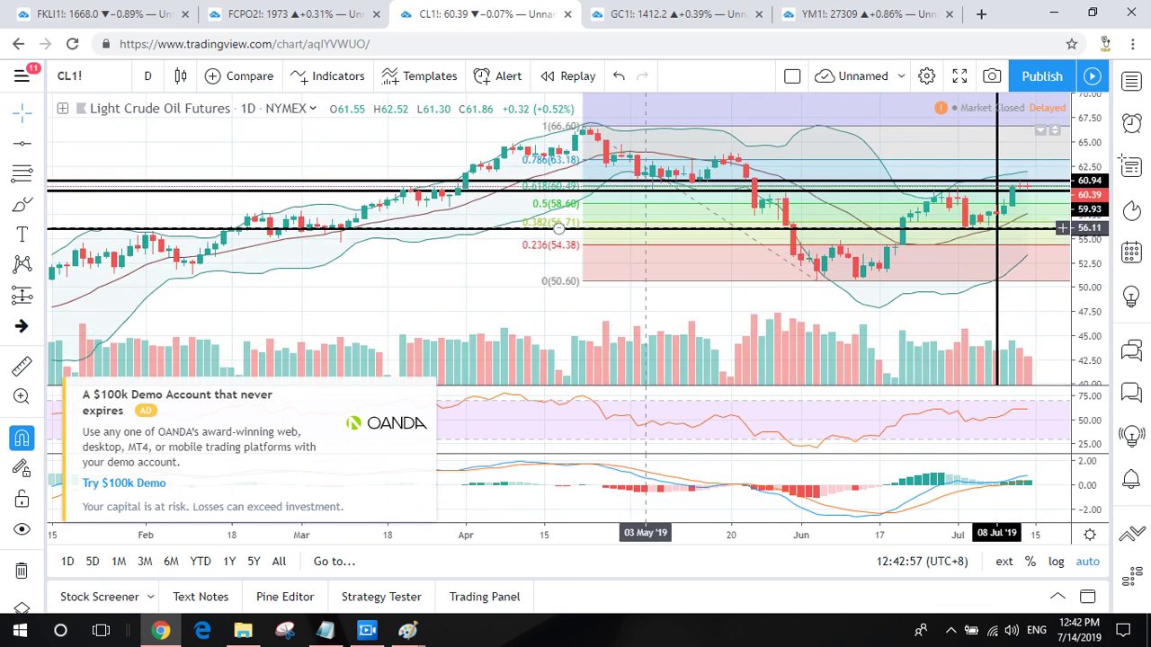
scroll(771, 216, up, 5)
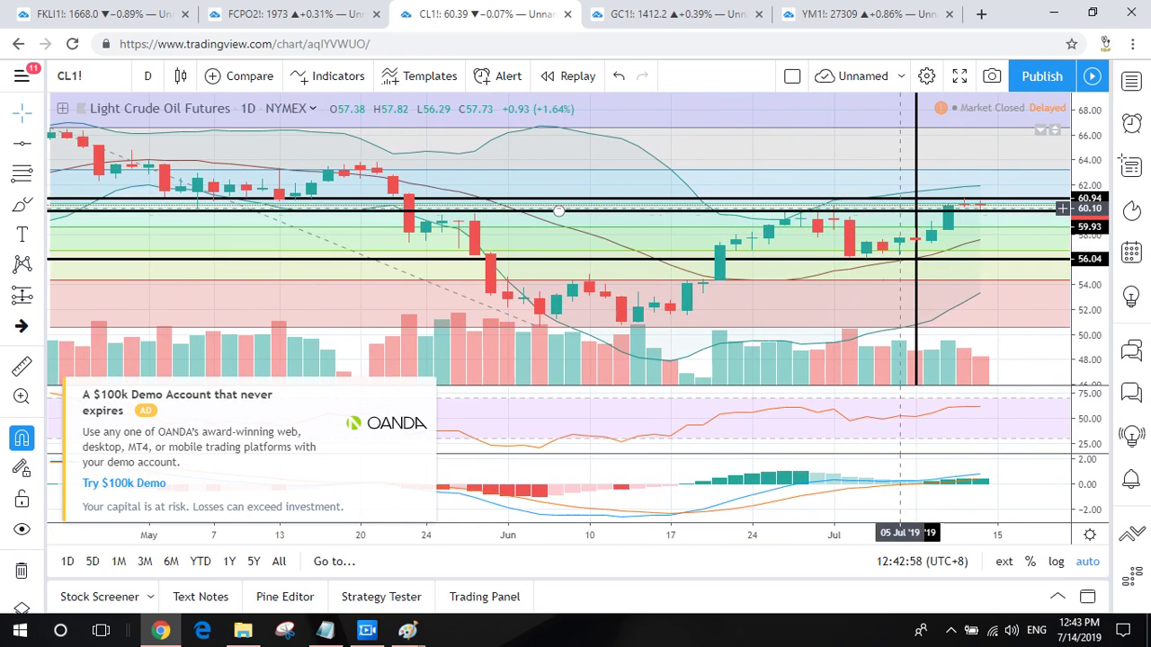
scroll(965, 205, up, 2)
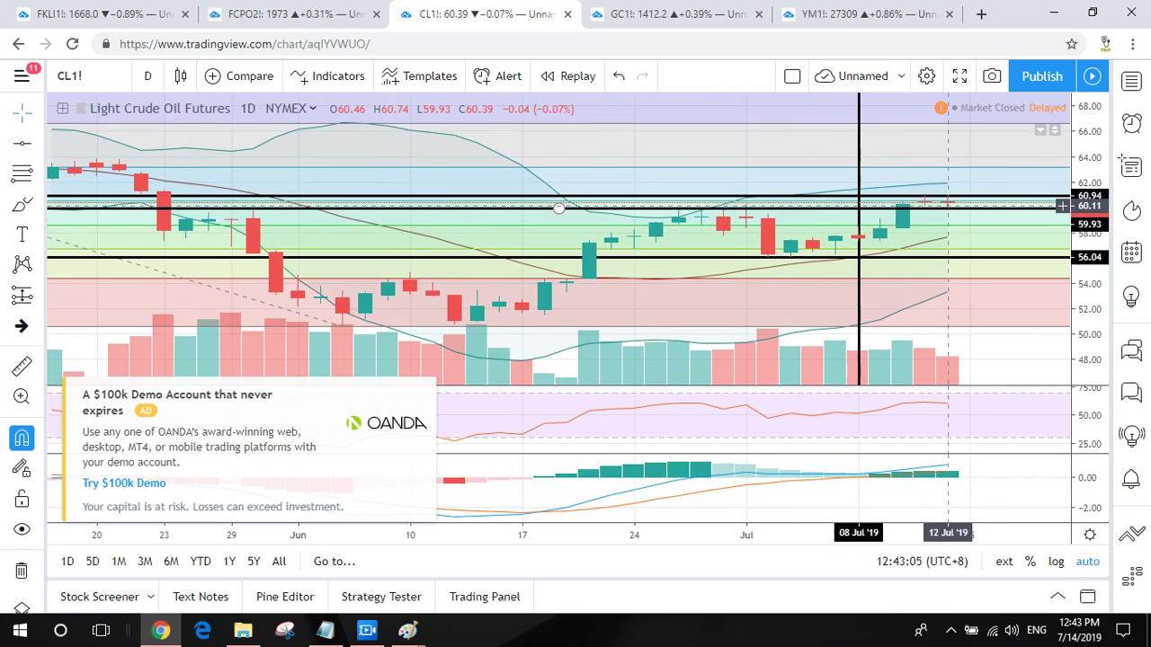
click(426, 387)
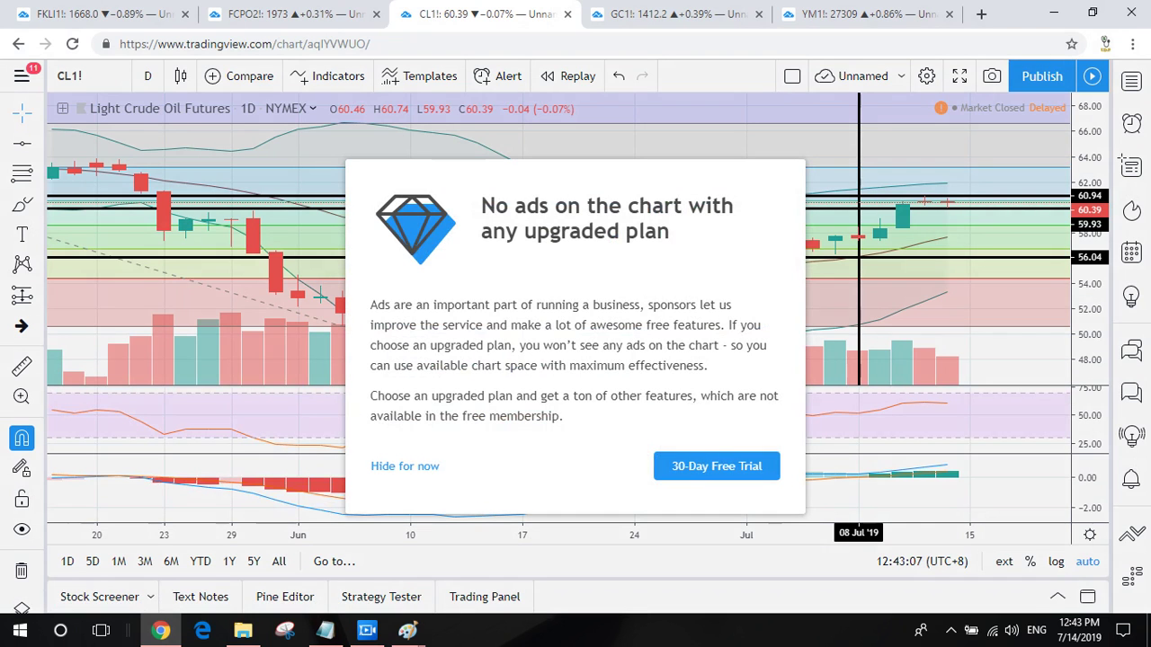
click(404, 466)
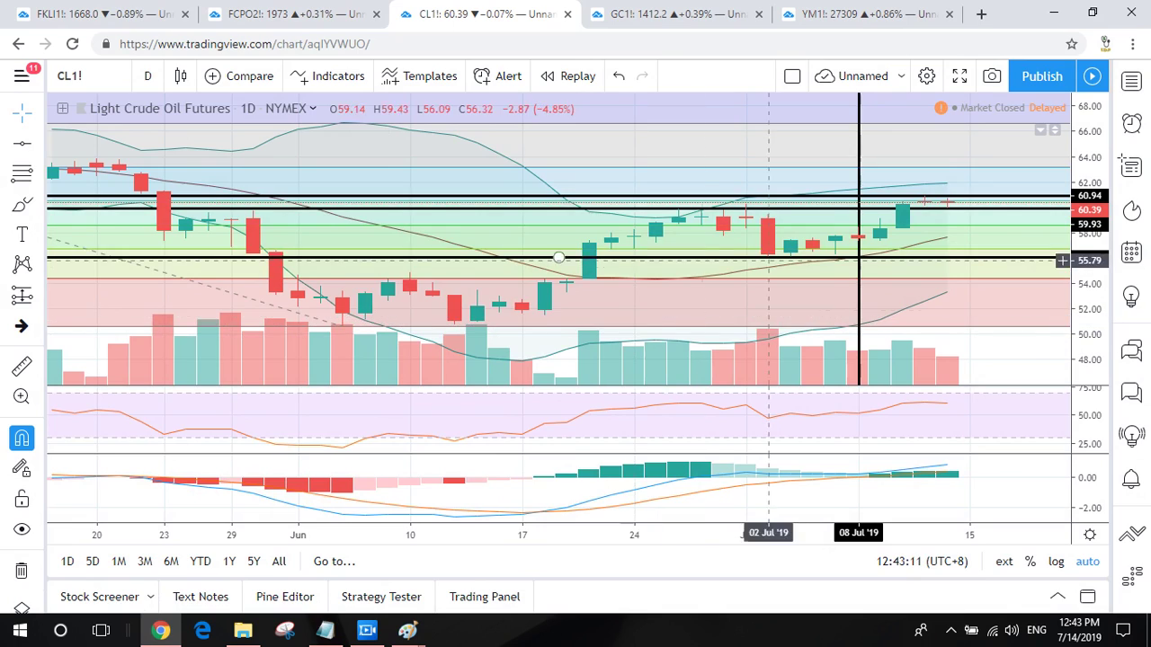
Pan and zoom the crude chart around its 60.94 and 56.04 levels, then switch to GC1!
scroll(736, 225, down, 4)
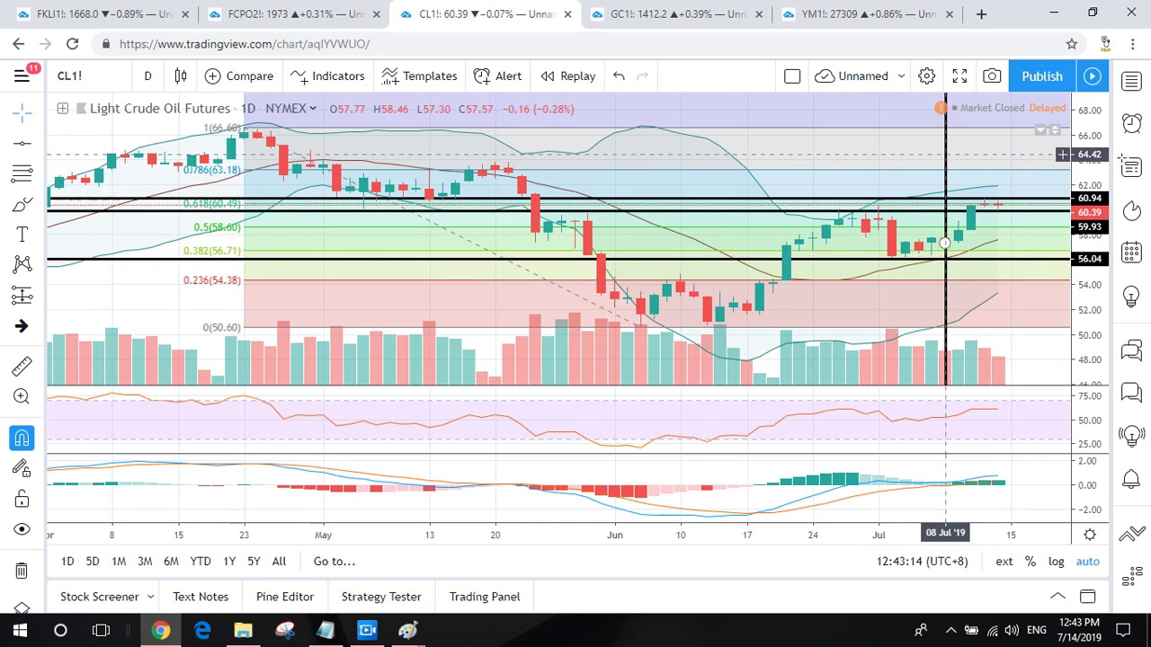
scroll(445, 279, left, 3)
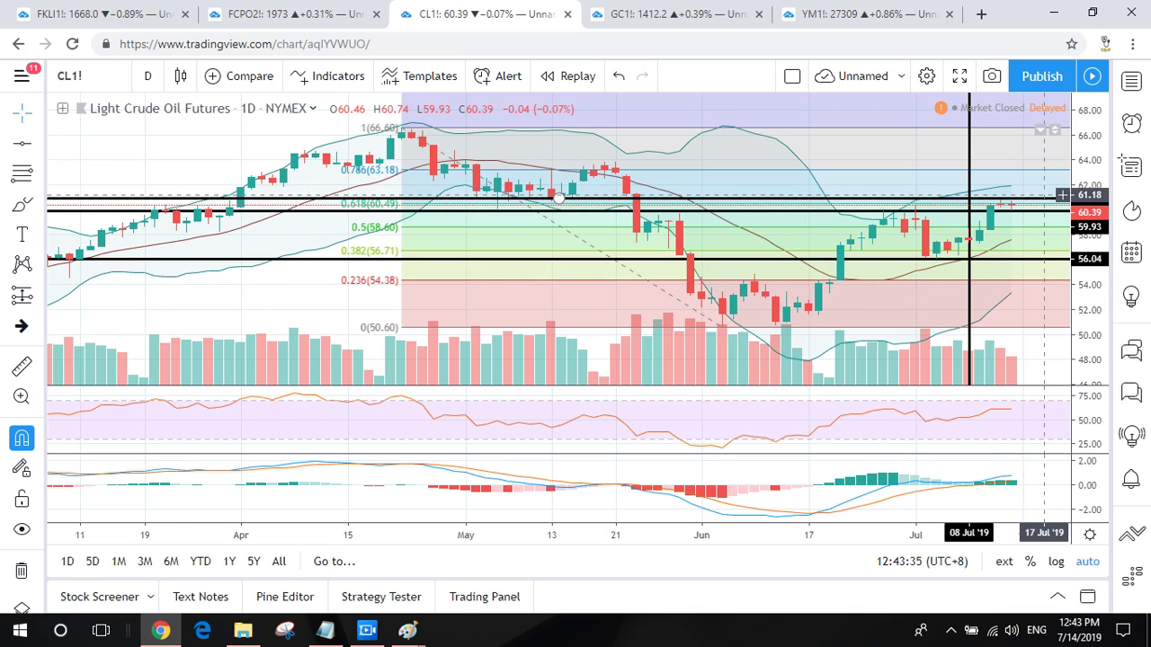
scroll(989, 288, up, 3)
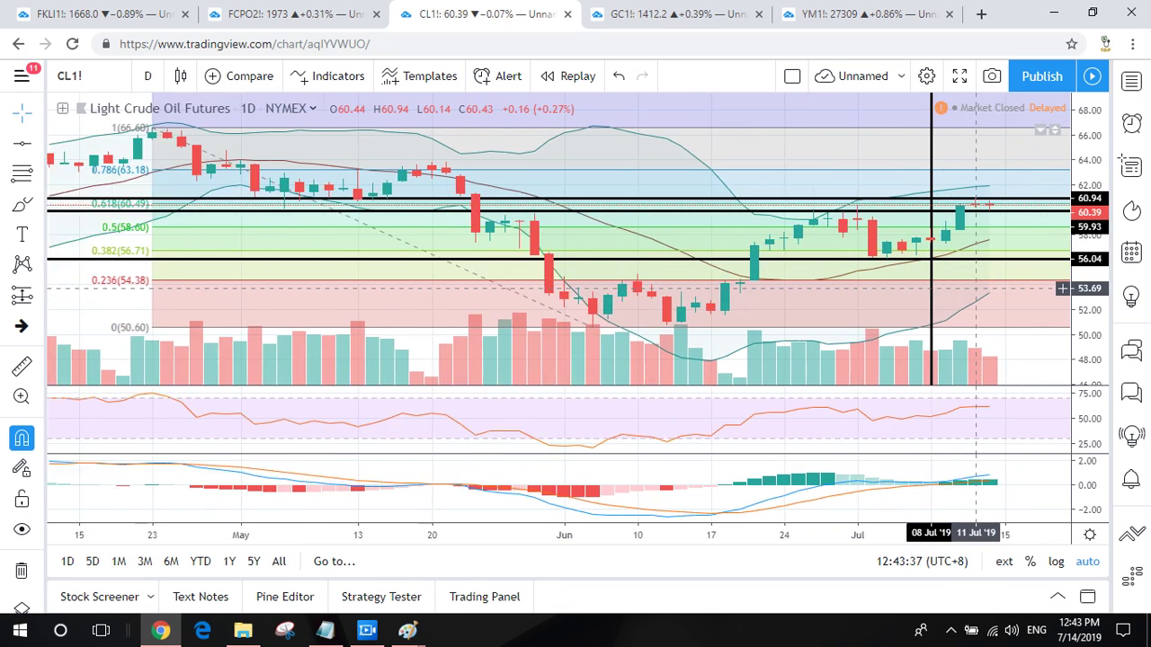
scroll(990, 288, up, 2)
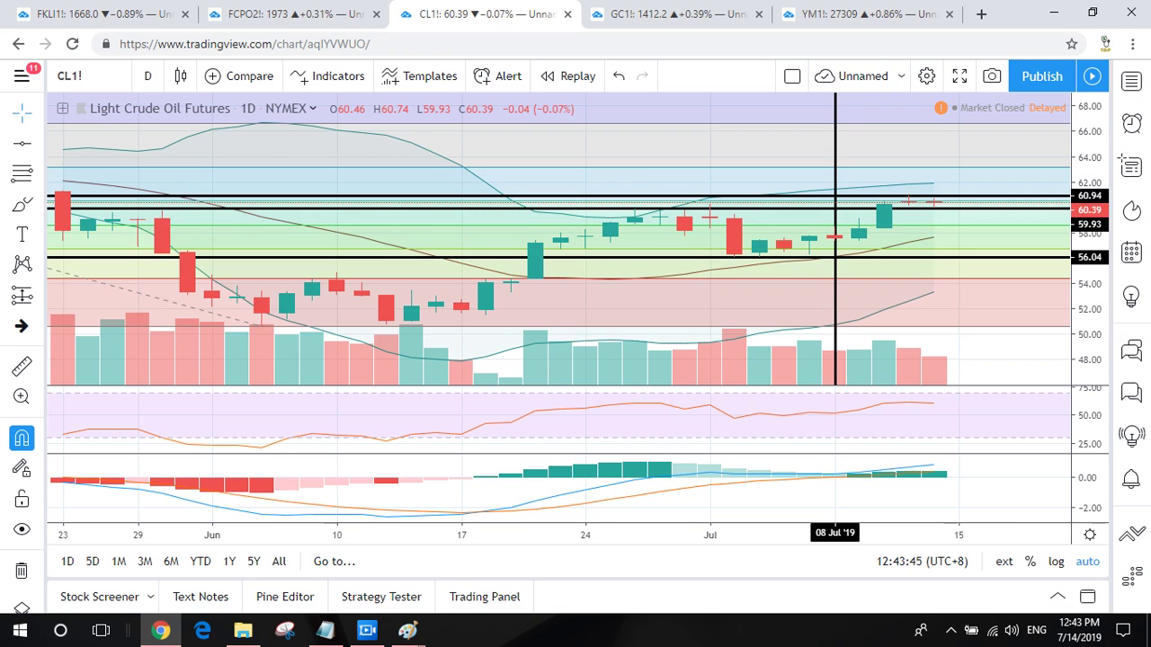
scroll(814, 277, down, 3)
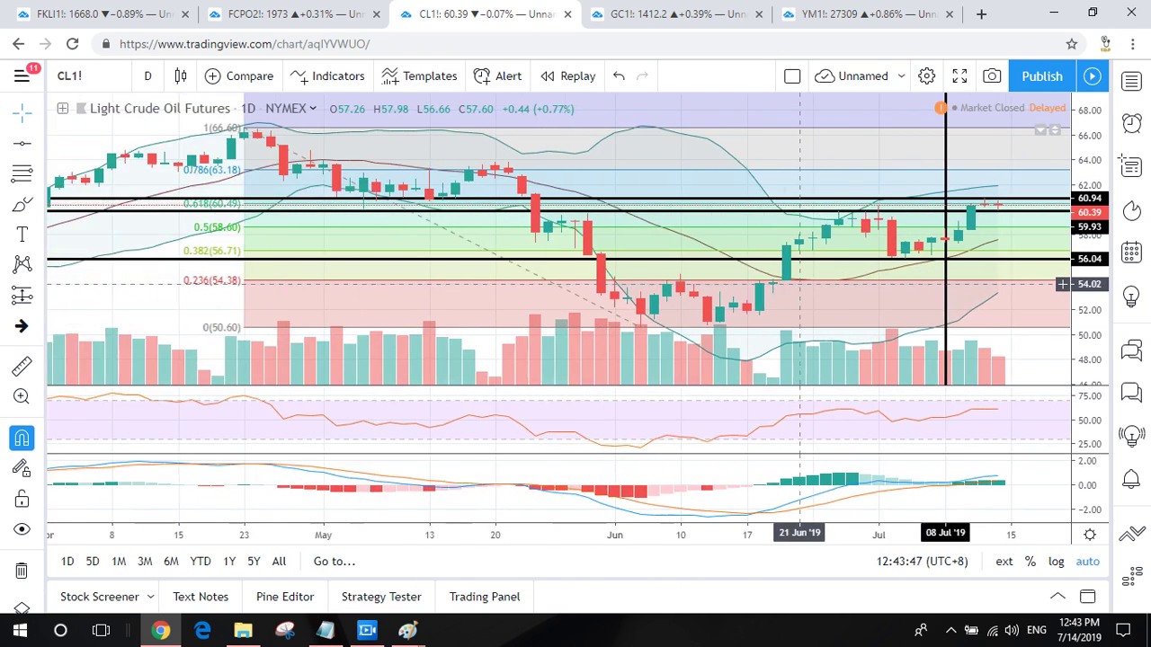
click(674, 14)
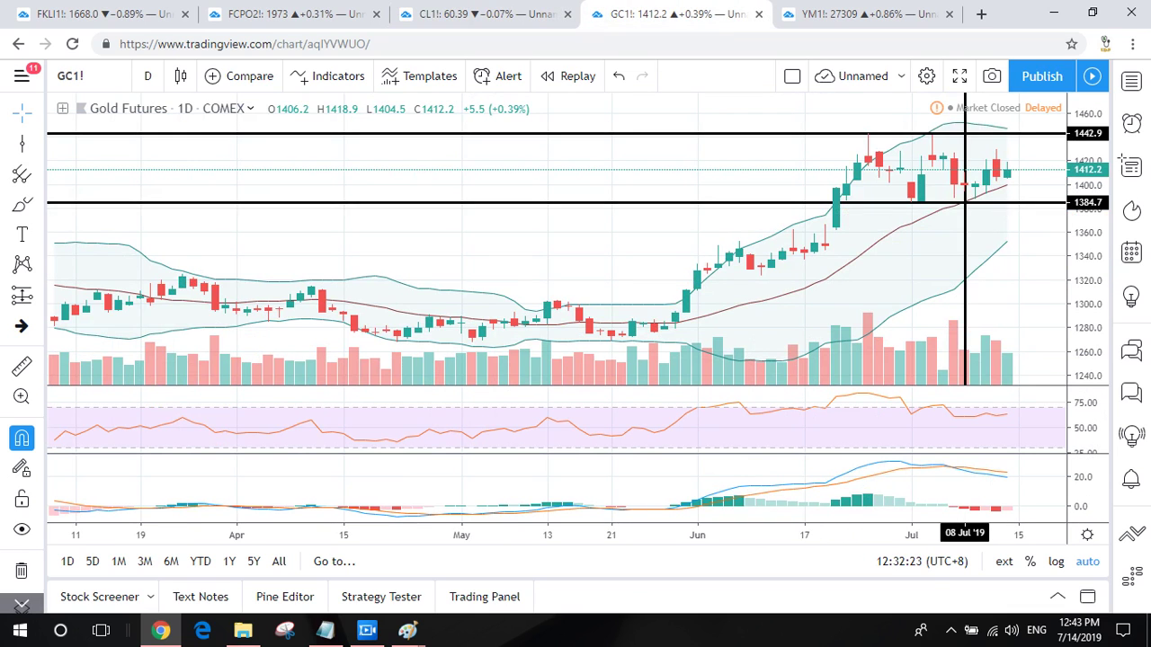
Zoom the GC1! gold chart and close the demo account ad and upgrade popup.
scroll(716, 290, down, 5)
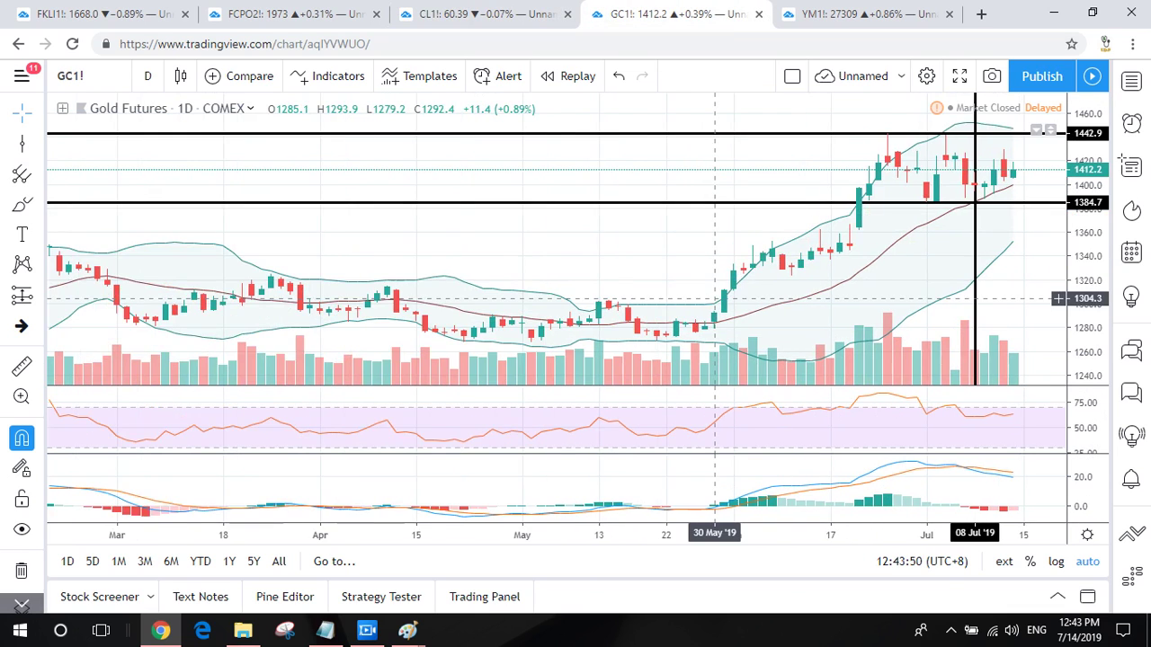
scroll(715, 290, down, 2)
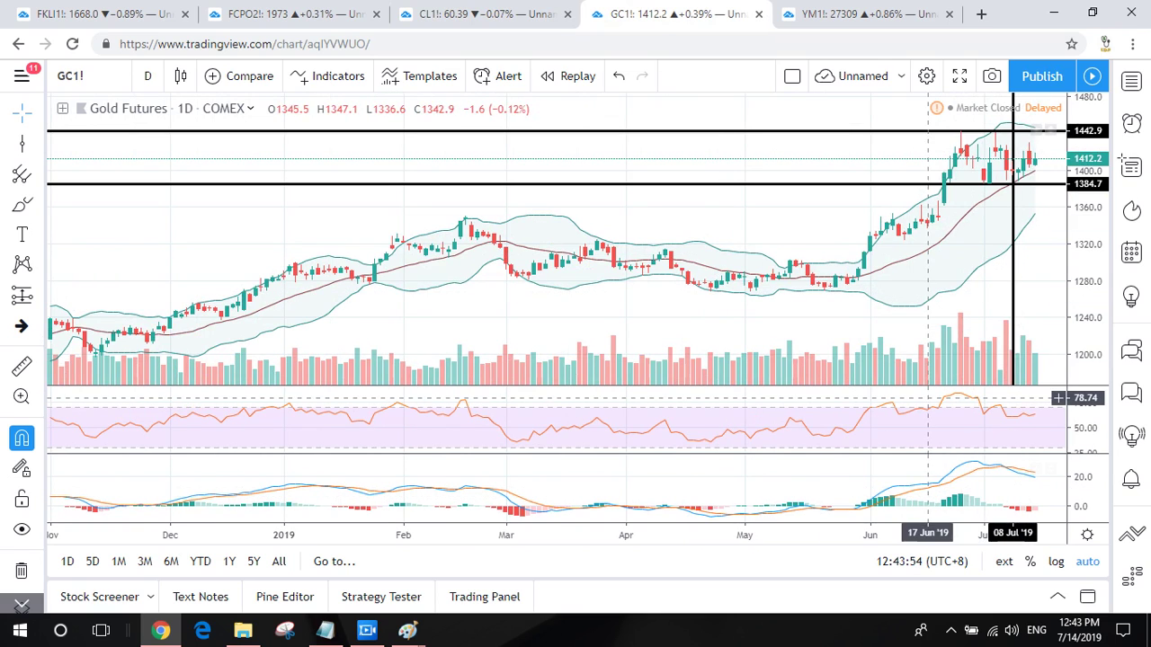
scroll(877, 239, up, 5)
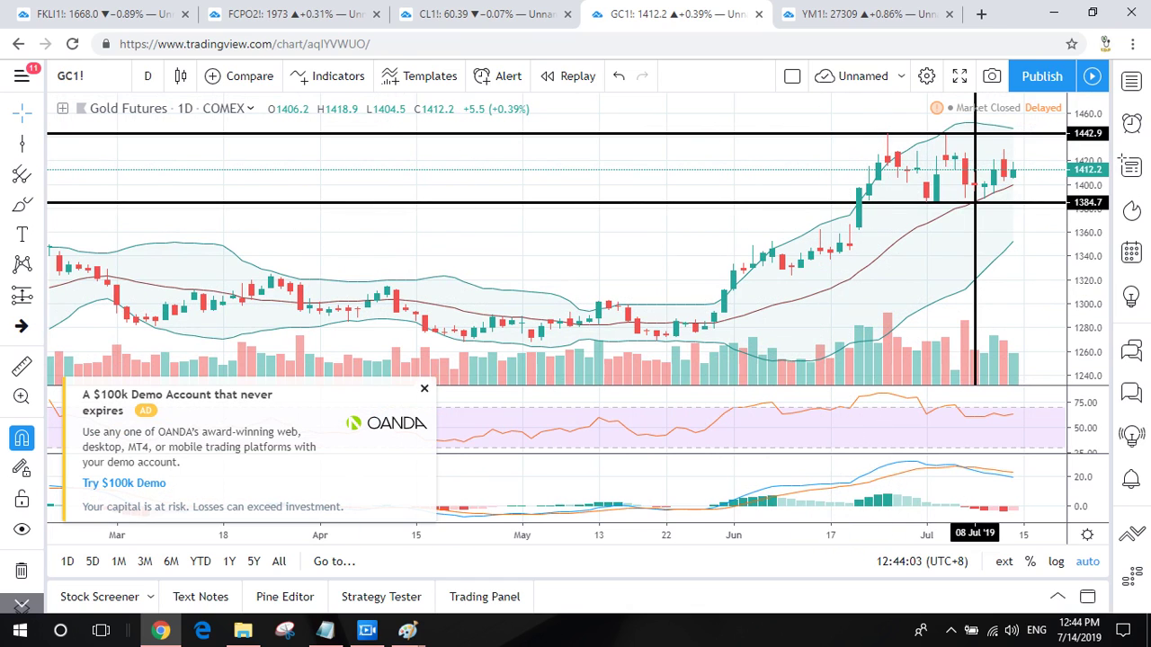
click(424, 389)
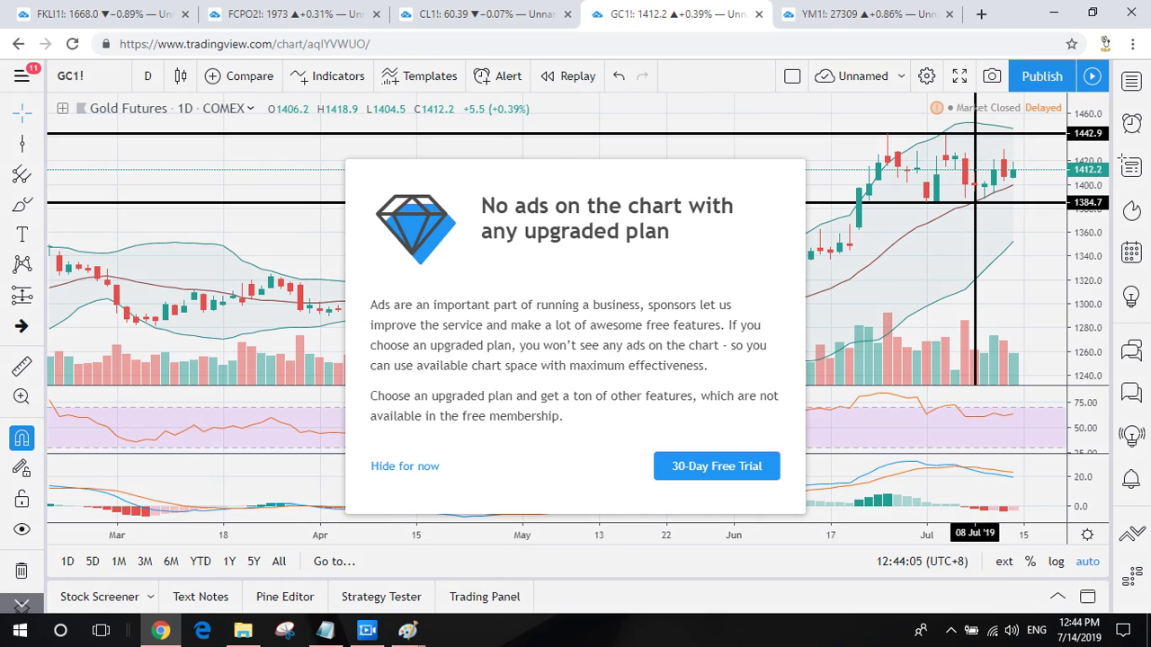
click(405, 466)
Zoom out over a longer gold history, then move to the YM1! E-mini Dow chart.
scroll(599, 289, down, 4)
scroll(614, 289, down, 2)
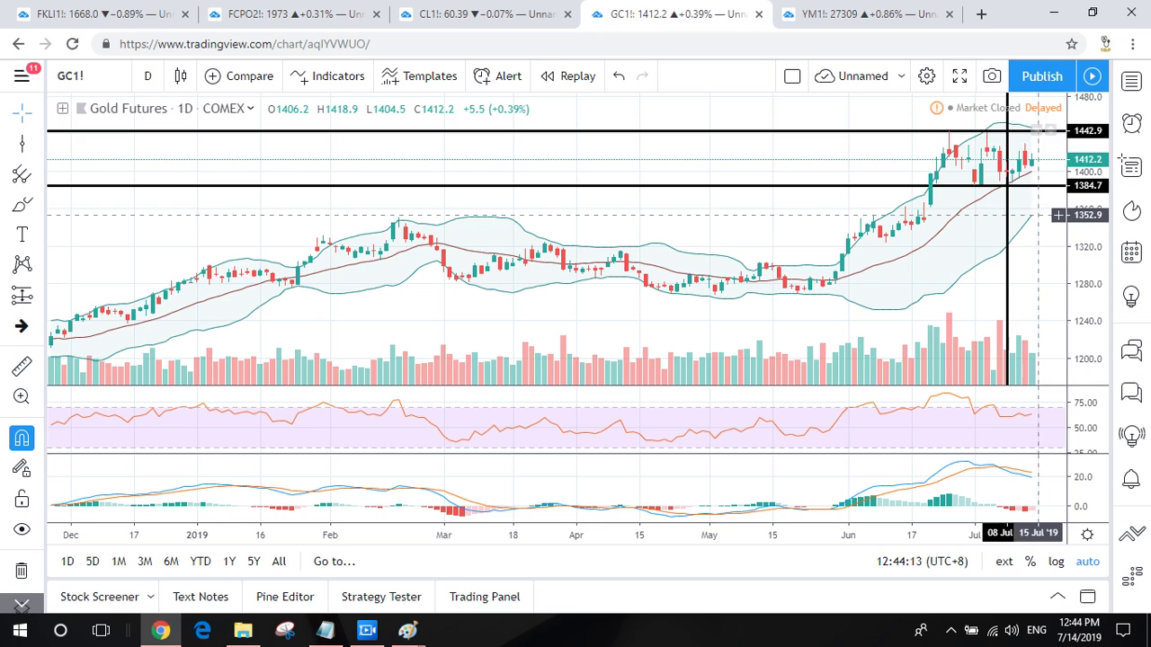
scroll(958, 234, down, 2)
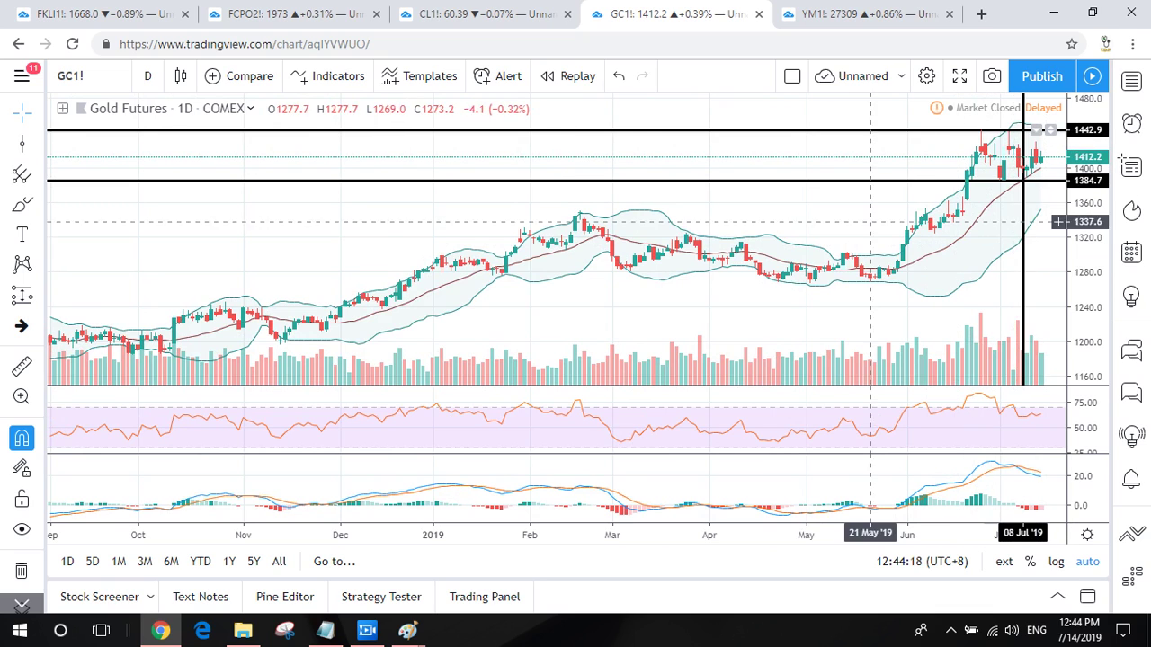
scroll(642, 287, down, 3)
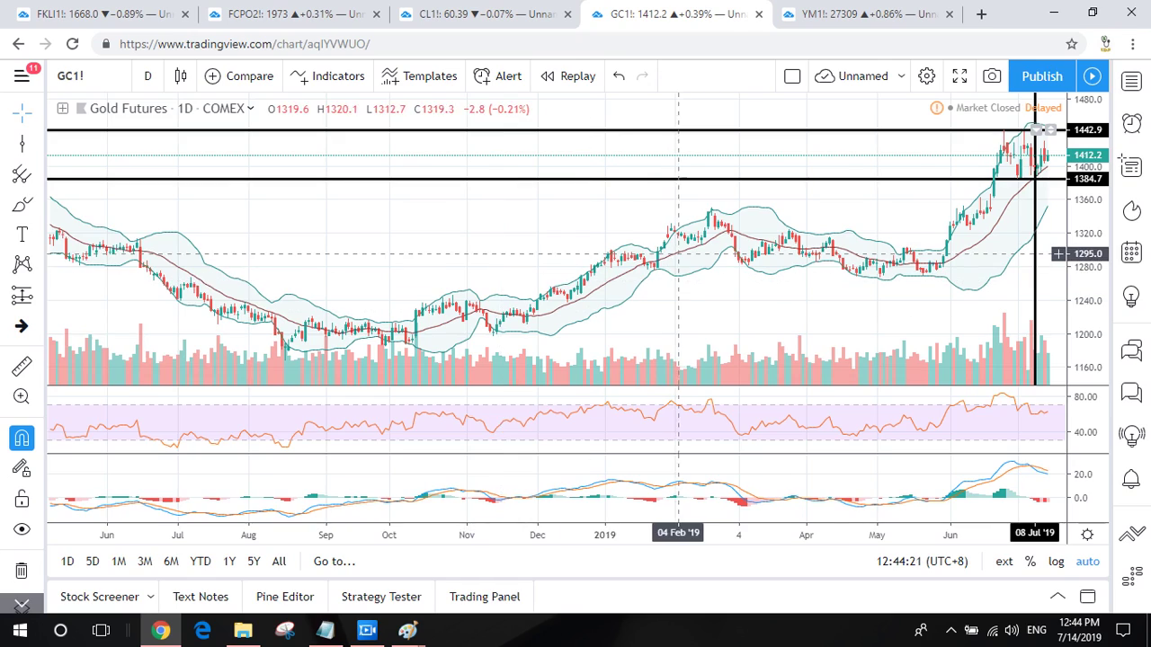
scroll(432, 274, up, 4)
scroll(642, 261, up, 2)
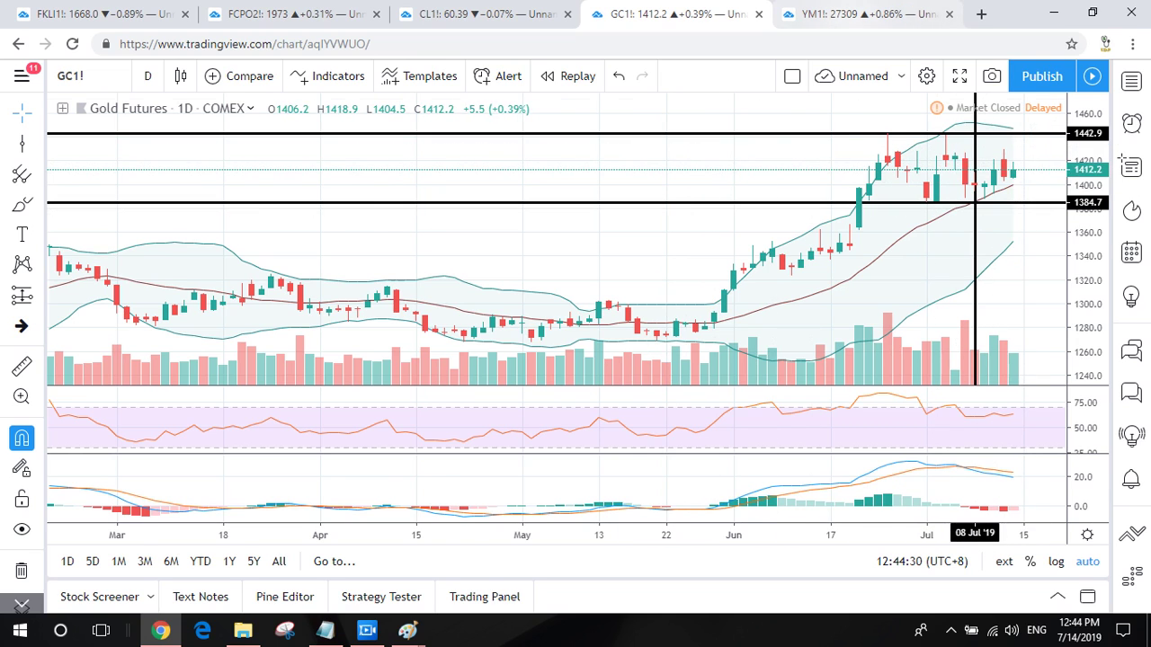
key(ctrl+Tab)
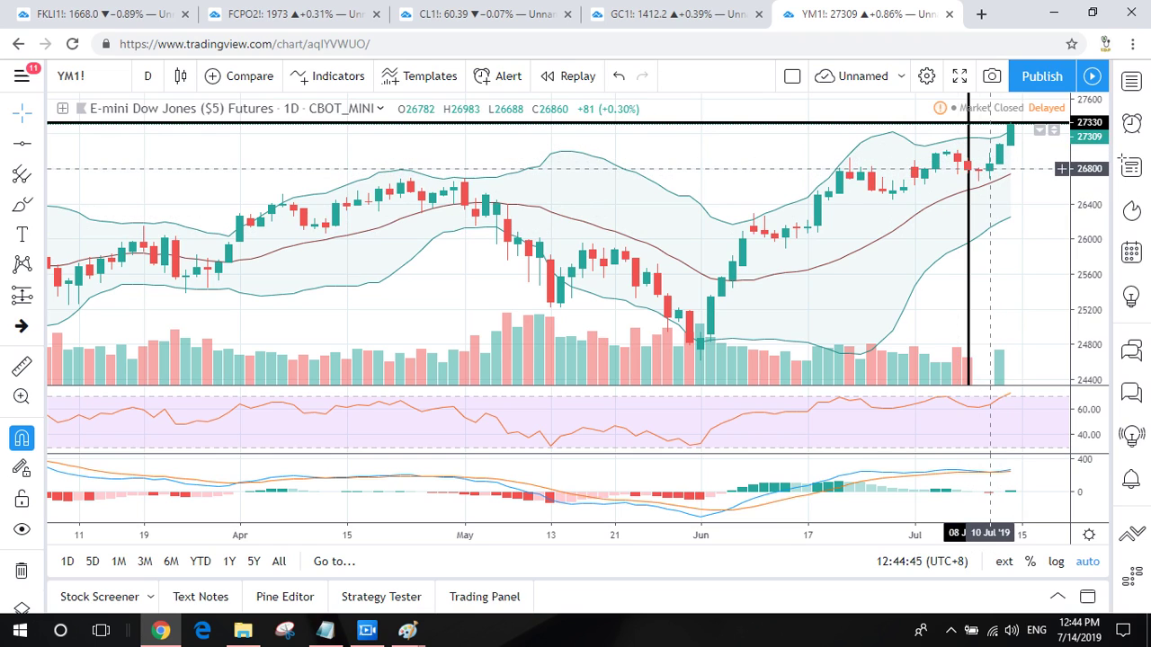
scroll(990, 168, down, 5)
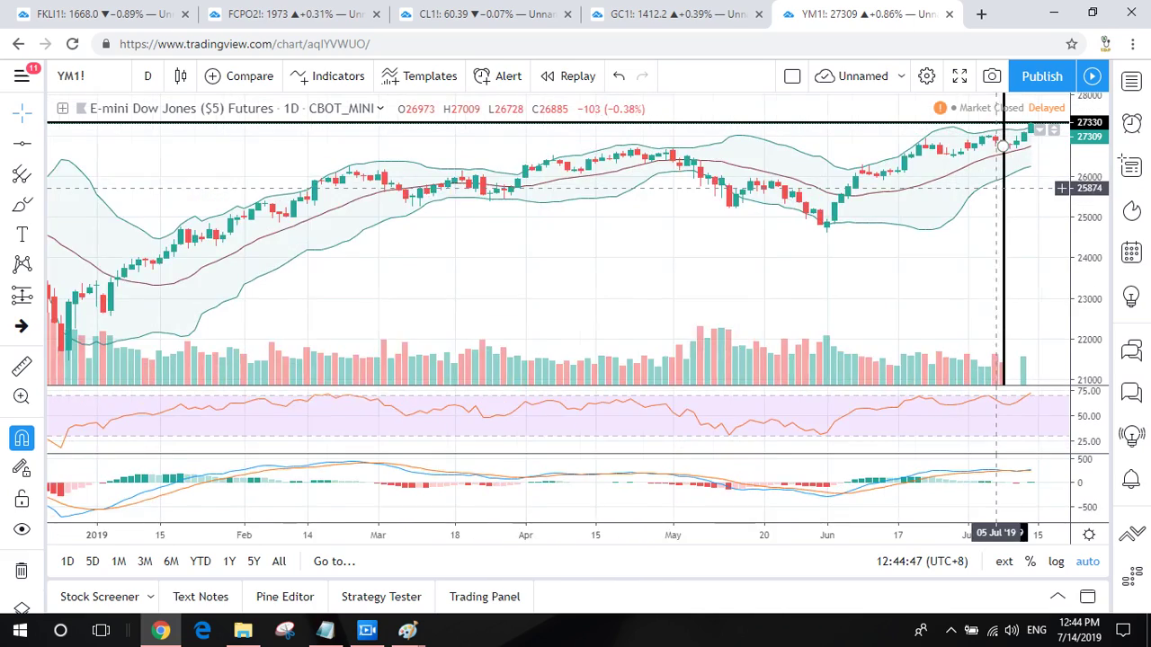
scroll(995, 191, down, 5)
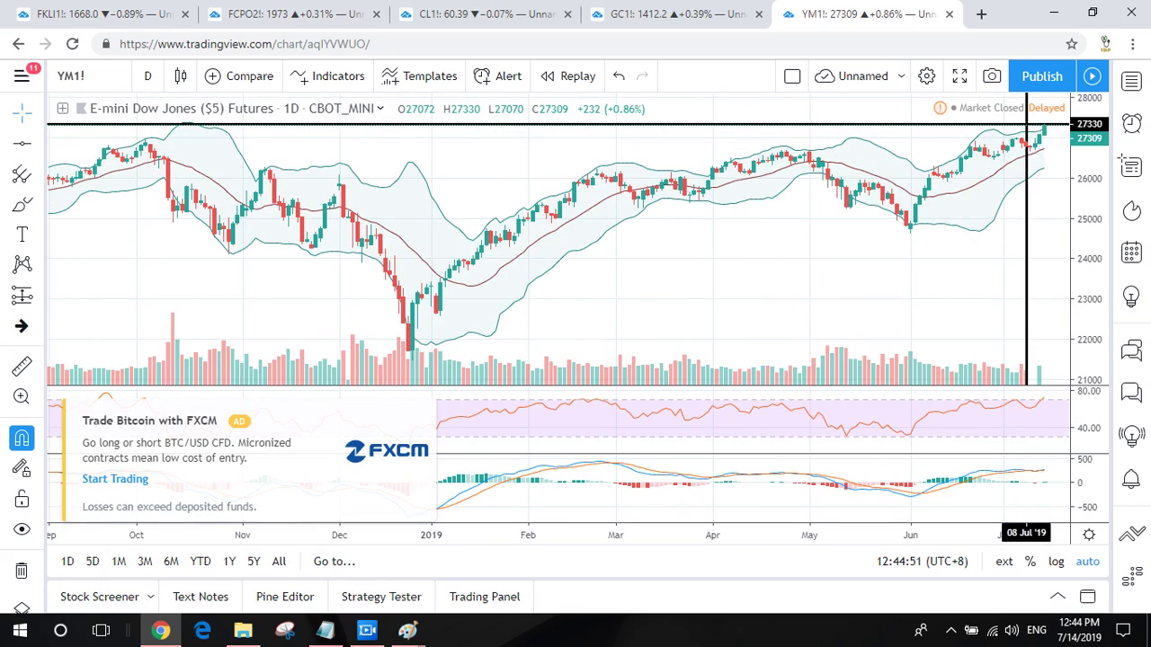
scroll(995, 220, up, 5)
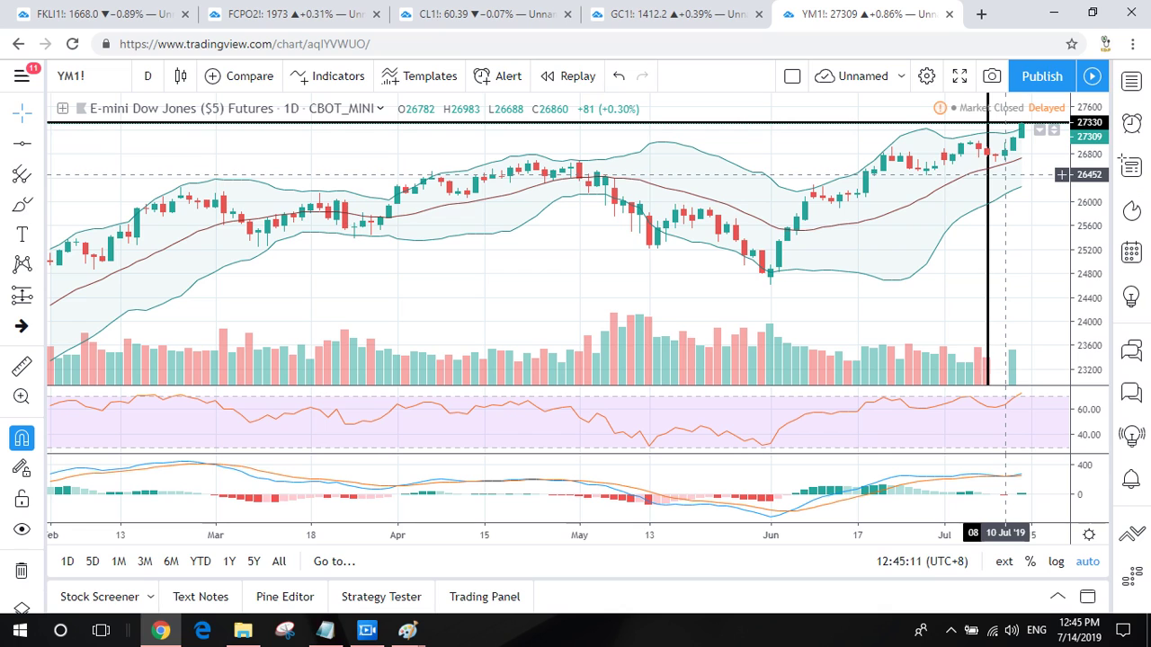
Bring the idaweekly note forward and highlight the FKLI 1670 sell level and WTI hourly sell line.
mouse_move(284, 629)
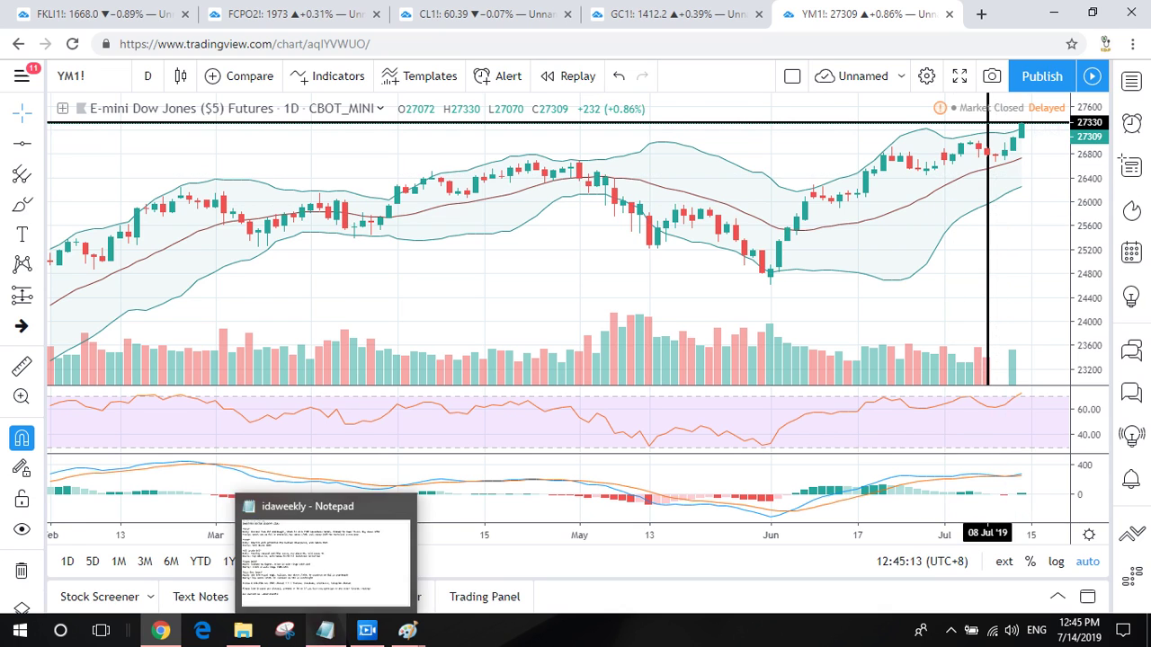
click(325, 629)
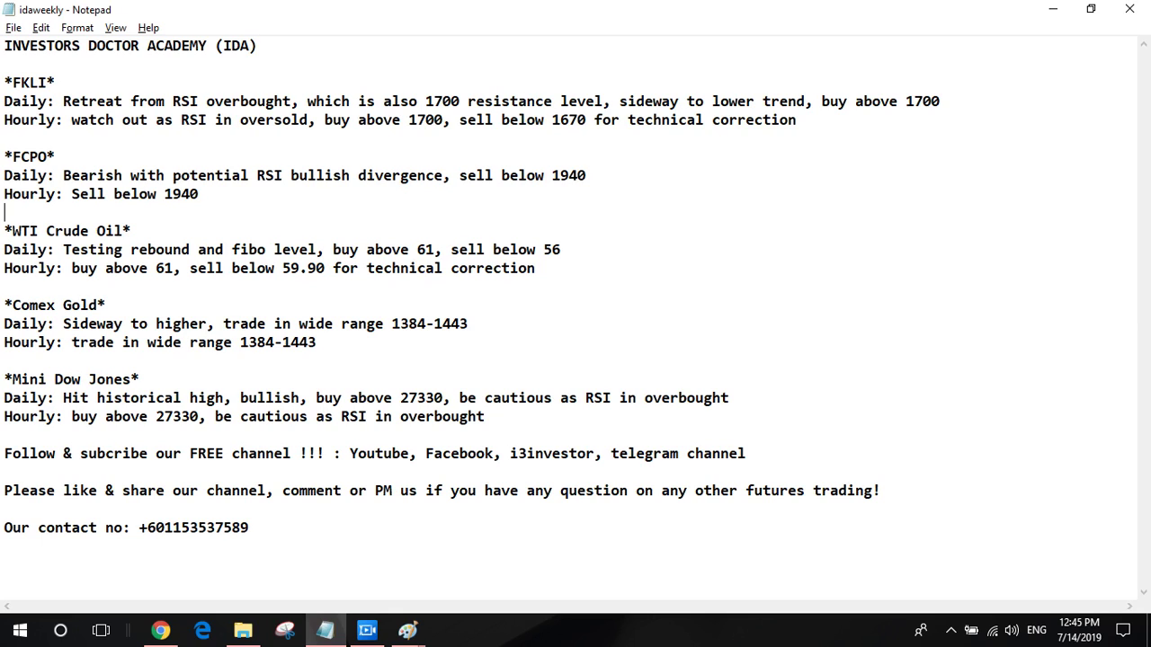
drag(425, 101, 796, 120)
click(437, 120)
drag(551, 119, 593, 120)
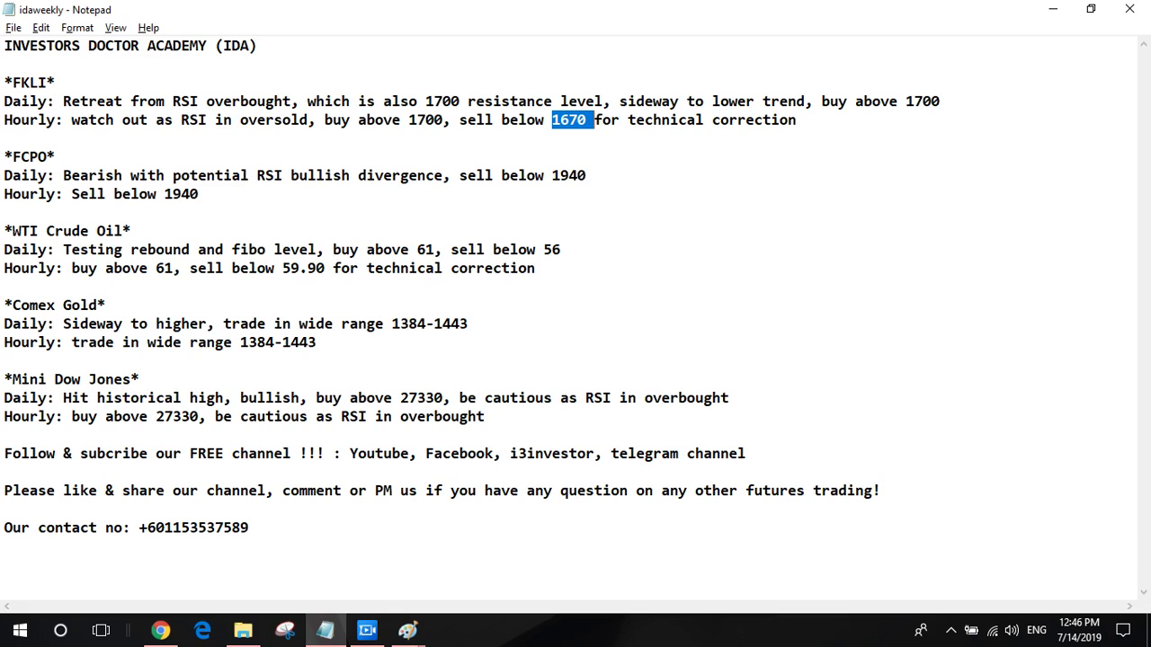
drag(350, 268, 535, 268)
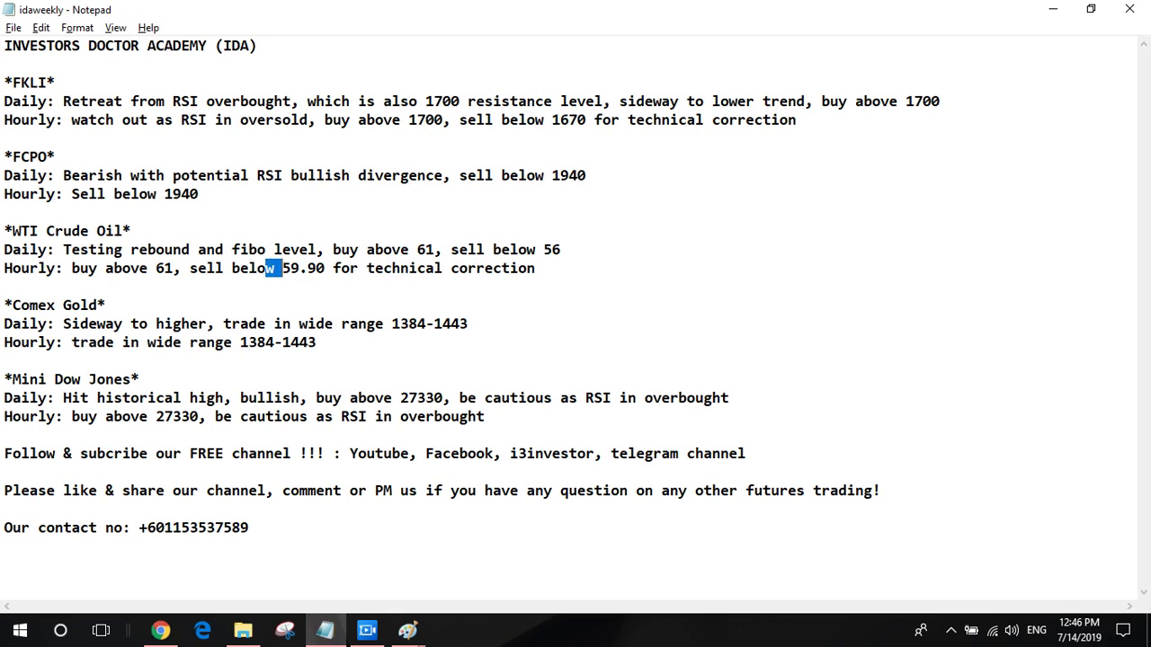